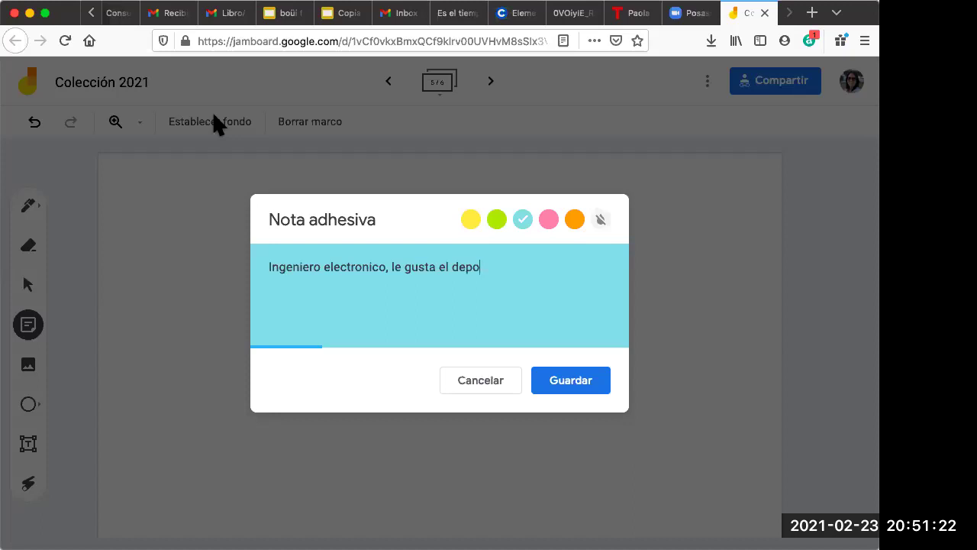
- Complete the blue sticky note as "Ingeniero electronico, le gusta el deporte en la mañana" and place it well left of the central note
{"action": "type", "text": "rte en la mañana"}
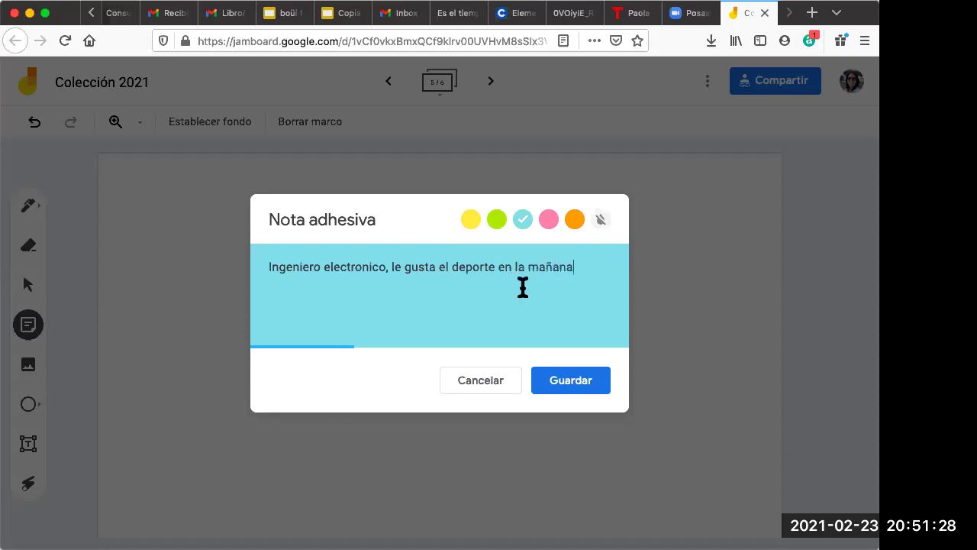
{"action": "left_click", "coordinate": [599, 382]}
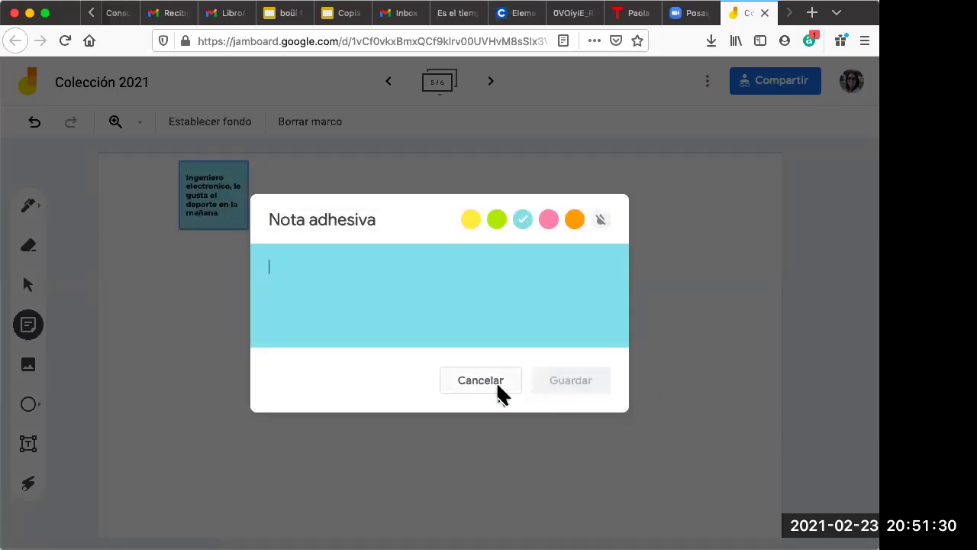
{"action": "left_click", "coordinate": [496, 386]}
{"action": "left_click_drag", "start_coordinate": [211, 175], "coordinate": [204, 290]}
{"action": "left_click", "coordinate": [233, 155]}
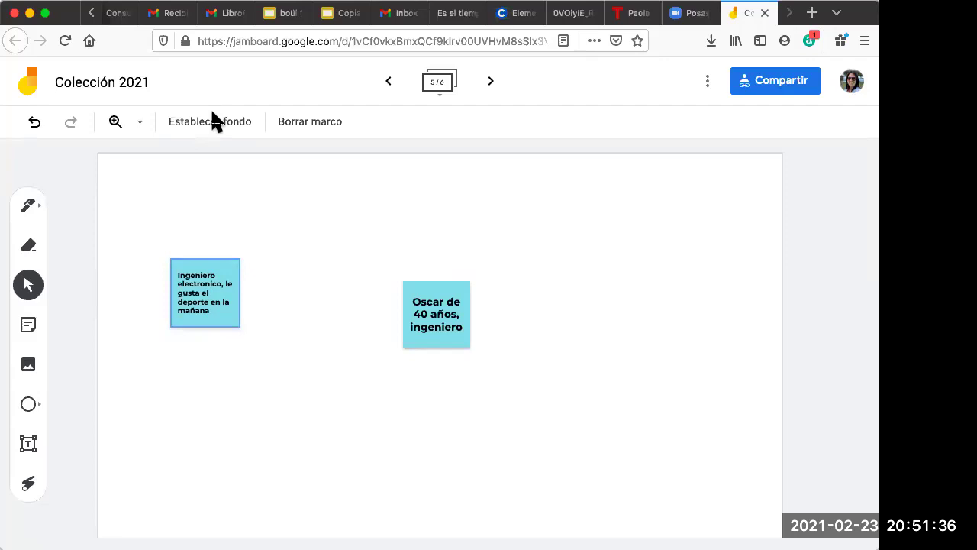
- Add a blue sticky note reading "le gusta desayunar saludable," and place it directly below the "Ingeniero electronico" note
{"action": "left_click", "coordinate": [29, 327]}
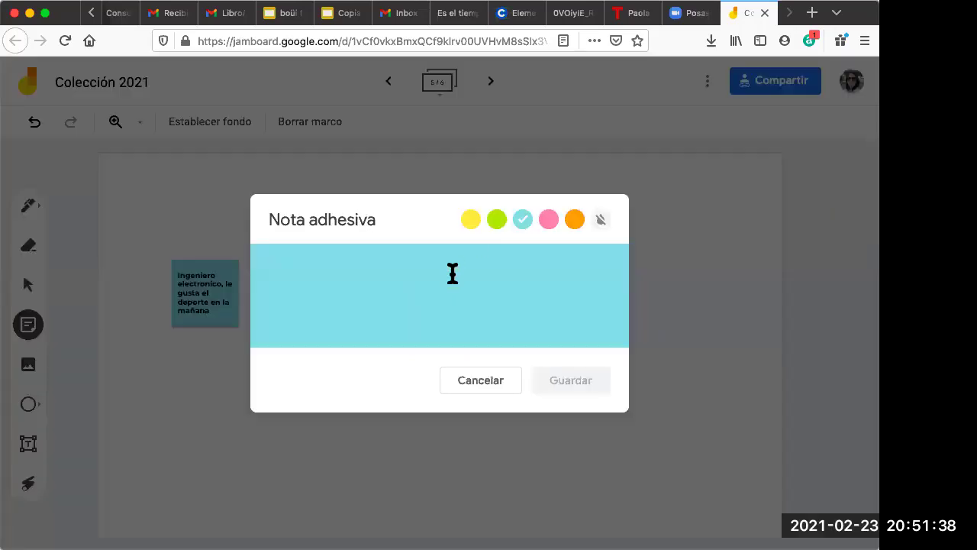
{"action": "type", "text": "le"}
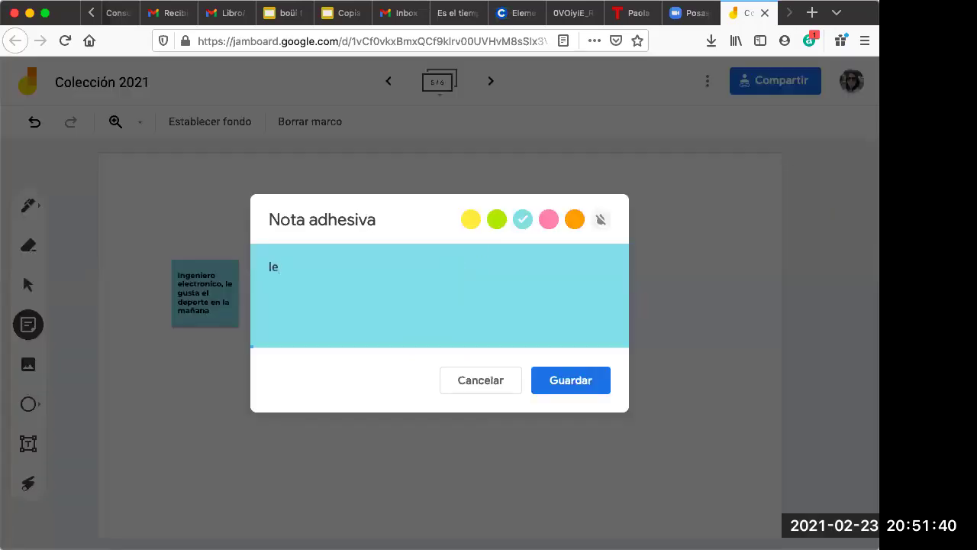
{"action": "type", "text": " gusta desa"}
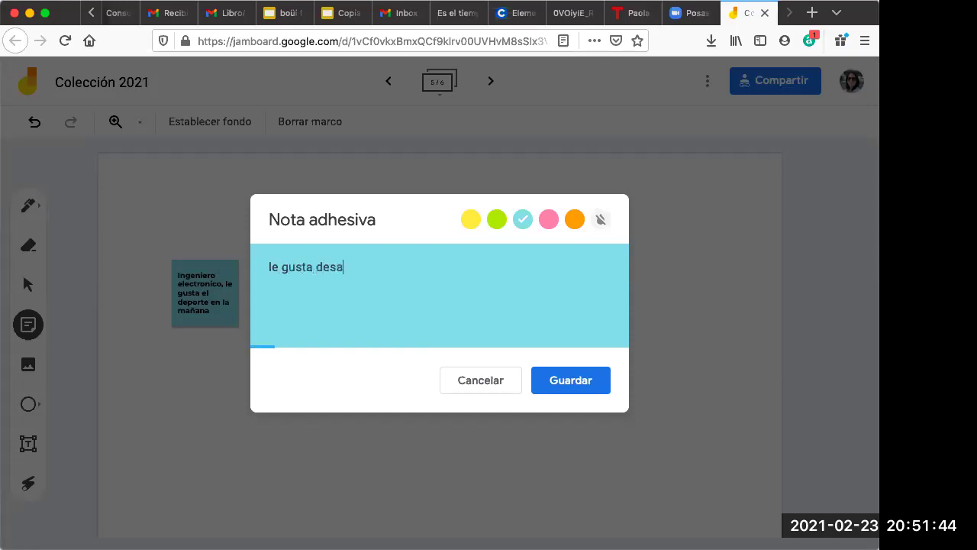
{"action": "type", "text": "yunar salu"}
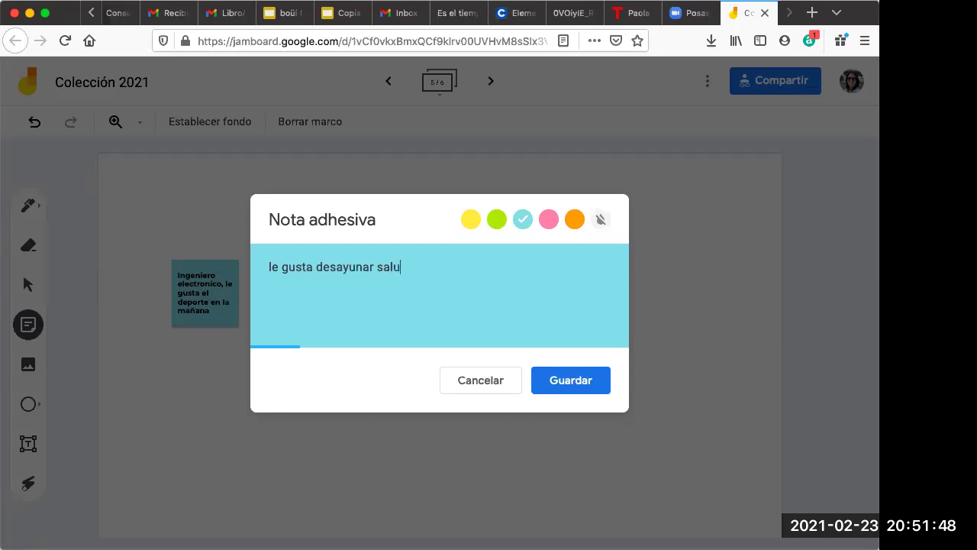
{"action": "type", "text": "dable,"}
{"action": "left_click", "coordinate": [584, 385]}
{"action": "left_click", "coordinate": [475, 382]}
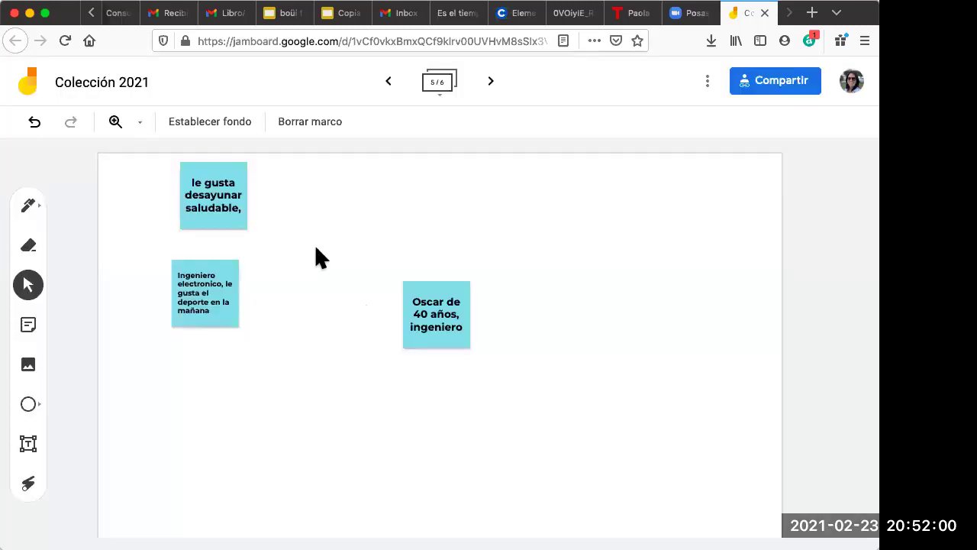
{"action": "left_click", "coordinate": [231, 197]}
{"action": "left_click_drag", "start_coordinate": [232, 197], "coordinate": [224, 371]}
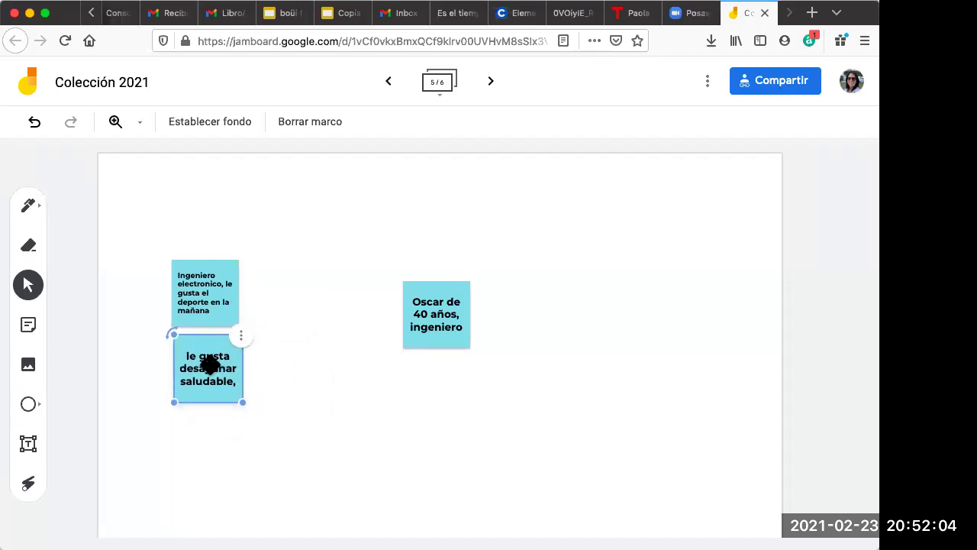
- Add a blue sticky note reading "Trabaja desde la casa" and place it directly above the "Ingeniero electronico" note
{"action": "left_click", "coordinate": [31, 328]}
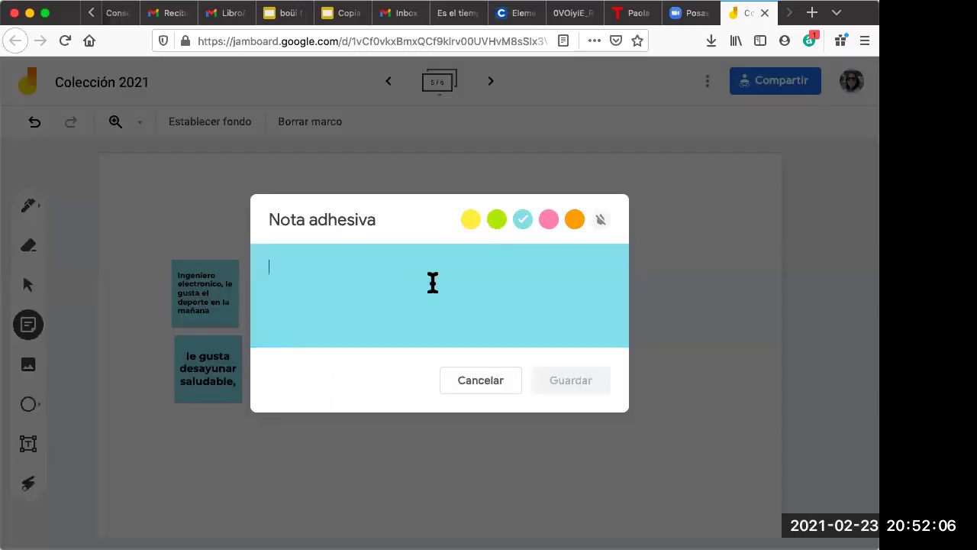
{"action": "type", "text": "Trabaja de"}
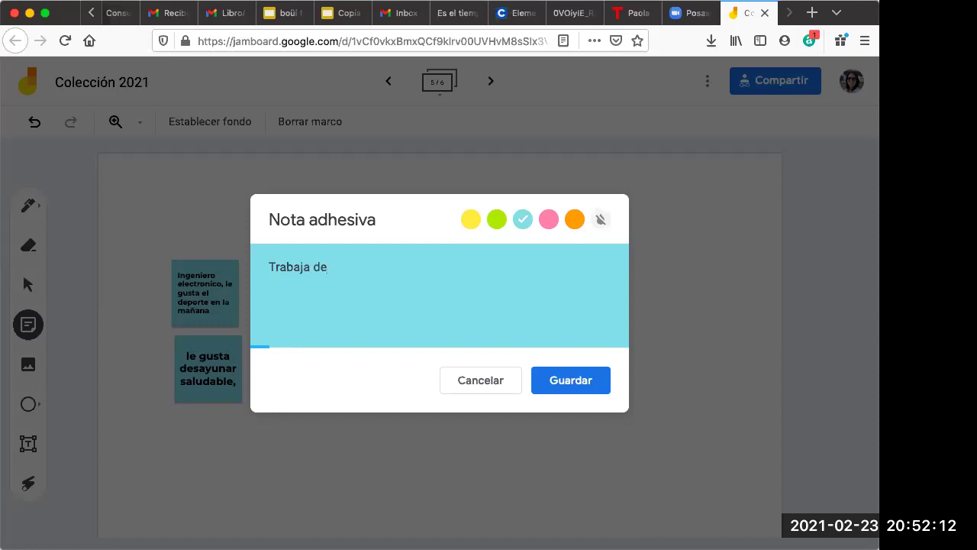
{"action": "type", "text": "sde la casa"}
{"action": "left_click", "coordinate": [562, 380]}
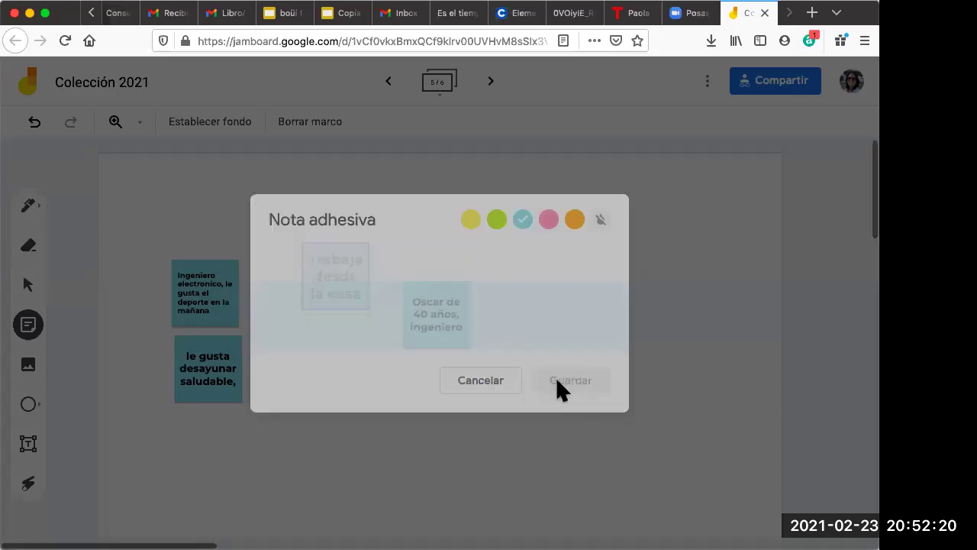
{"action": "left_click", "coordinate": [496, 380]}
{"action": "left_click_drag", "start_coordinate": [227, 198], "coordinate": [223, 215]}
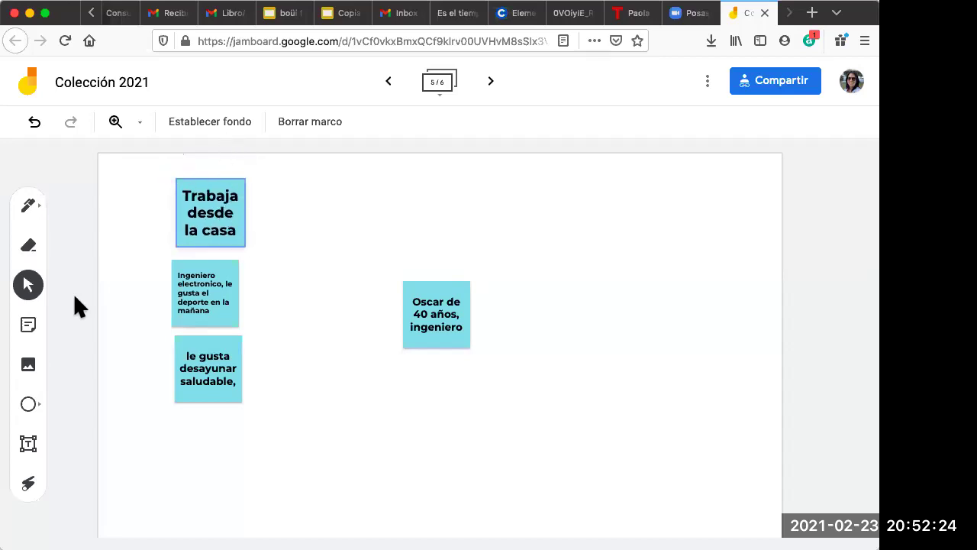
- Add a blue sticky note reading "Visita la oficina y su taller de ingenieria" and place it right beside the "Trabaja desde la casa" note
{"action": "left_click", "coordinate": [28, 324]}
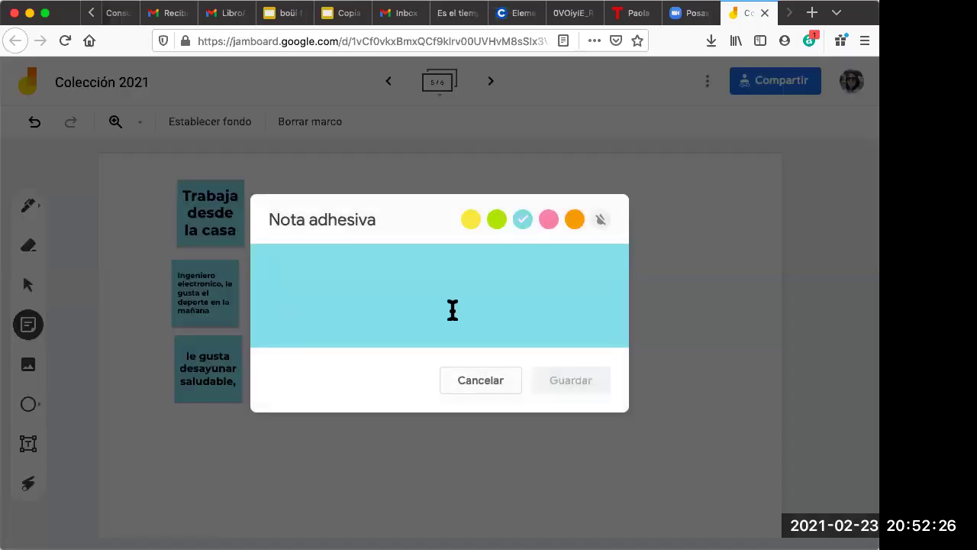
{"action": "type", "text": "Vi"}
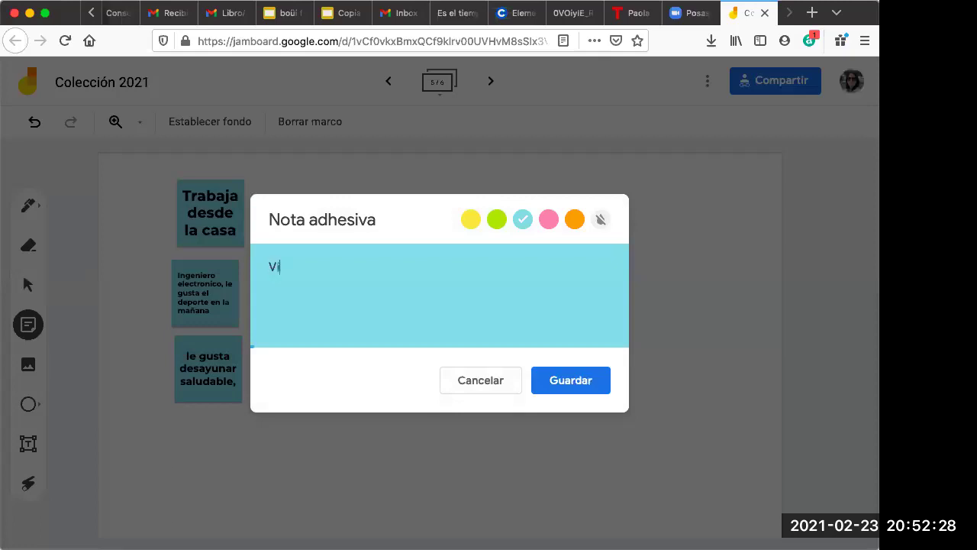
{"action": "type", "text": "sita la oficina"}
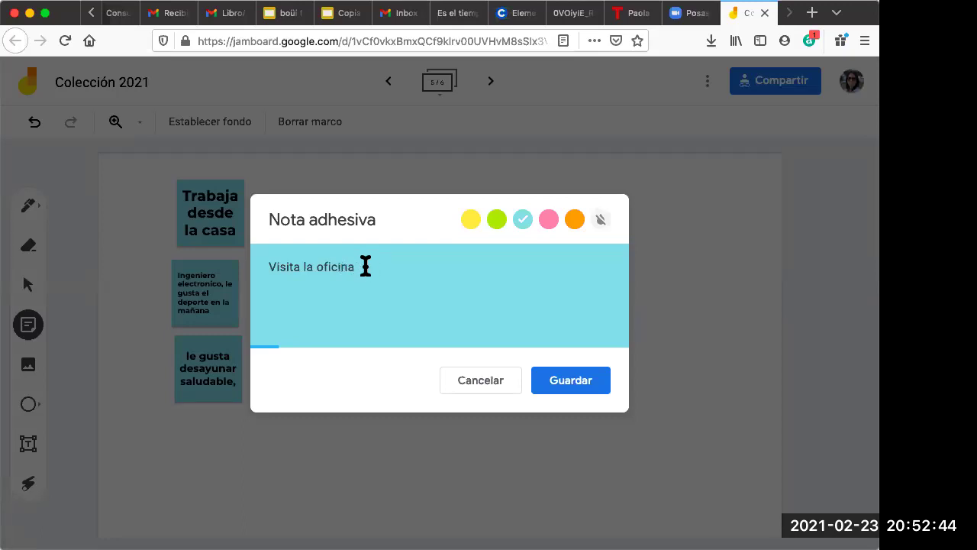
{"action": "type", "text": "y su taller"}
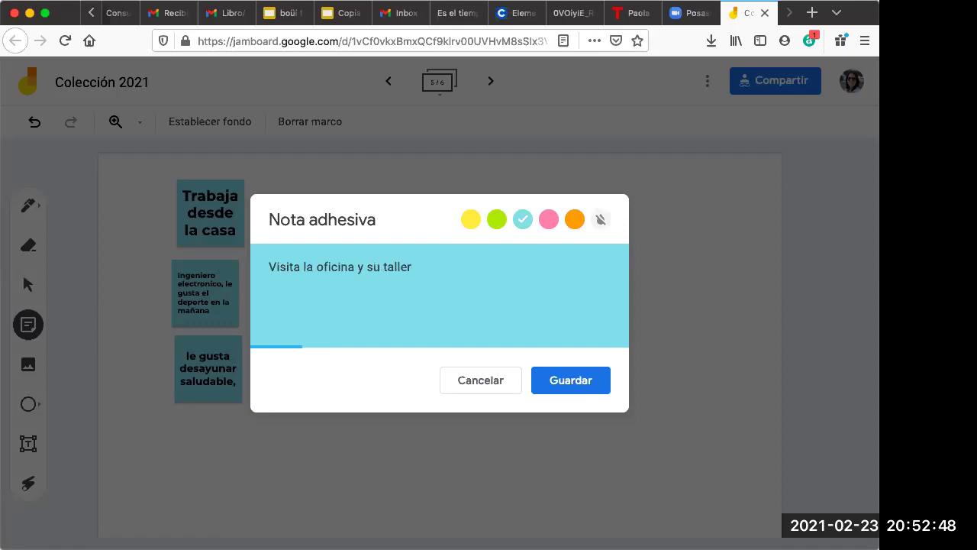
{"action": "type", "text": " de ingenieria"}
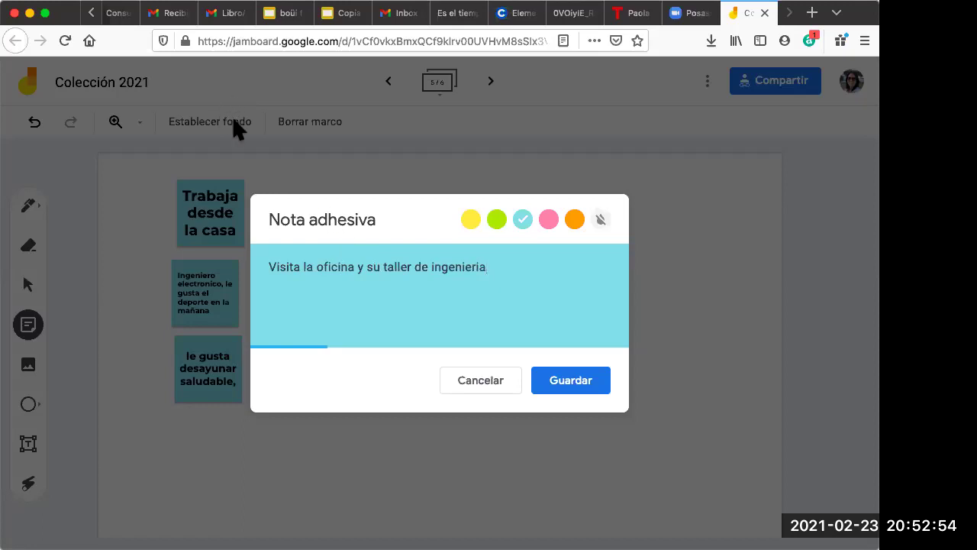
{"action": "left_click", "coordinate": [577, 382]}
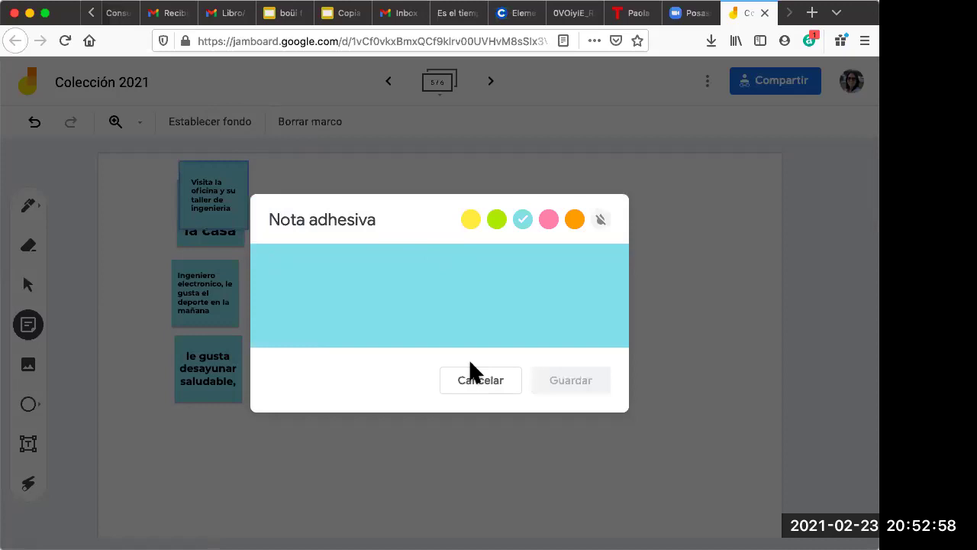
{"action": "left_click", "coordinate": [483, 380]}
{"action": "left_click_drag", "start_coordinate": [231, 200], "coordinate": [303, 212]}
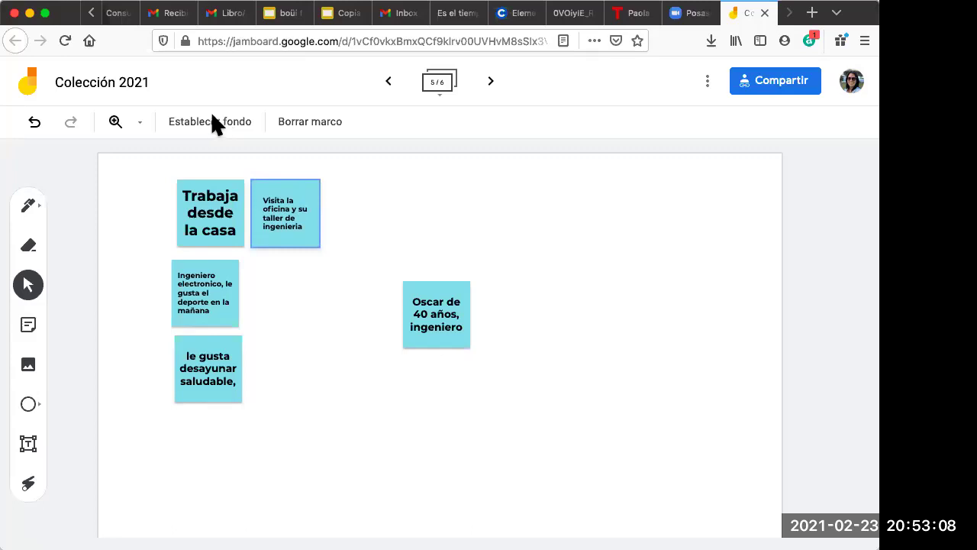
- On frame 4, the executive's persona, add a blue sticky note reading "Madruga al gimnasio y luego se va a la oficina"
{"action": "left_click", "coordinate": [491, 81]}
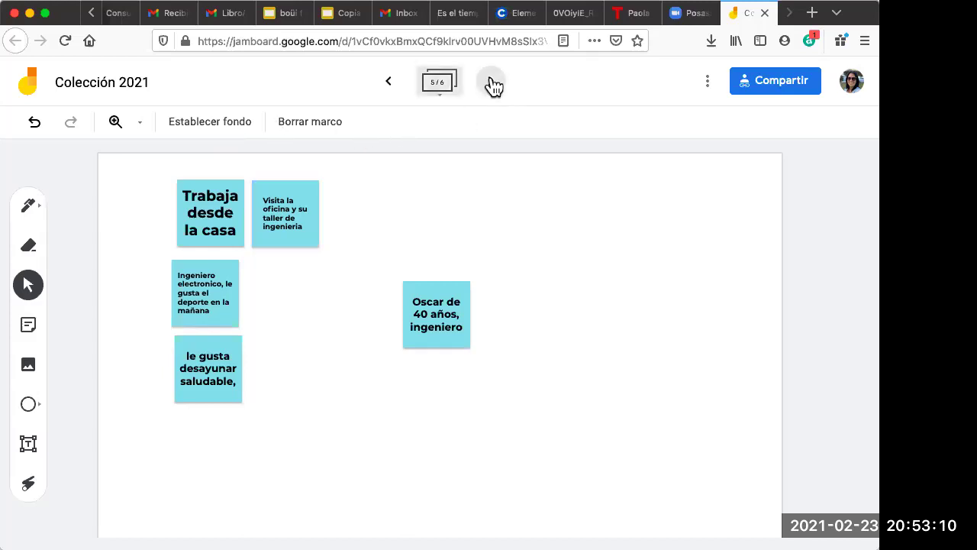
{"action": "left_click", "coordinate": [388, 81]}
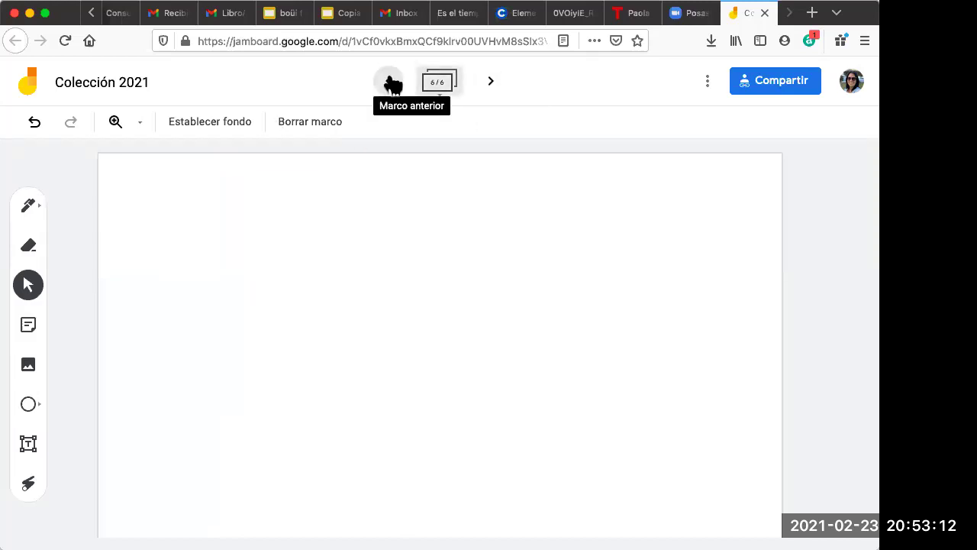
{"action": "left_click", "coordinate": [391, 81]}
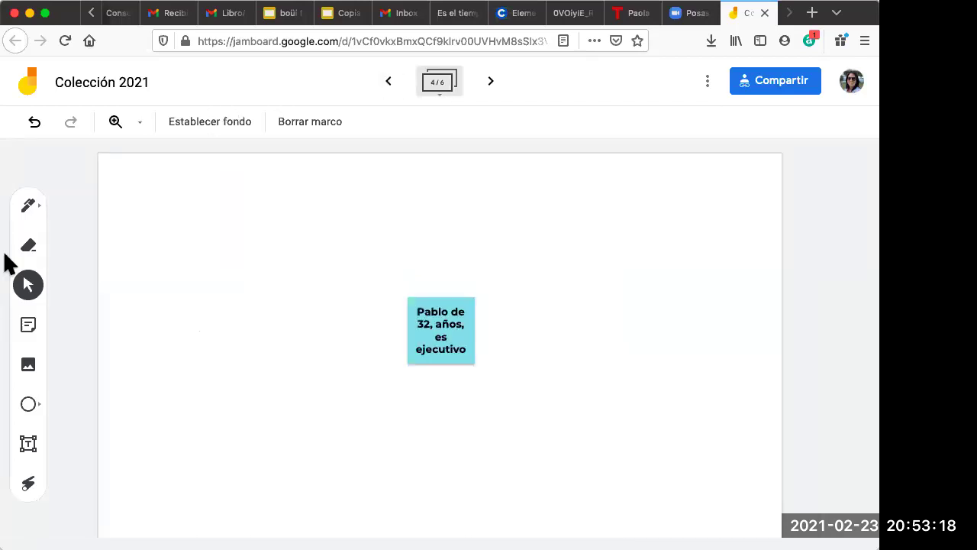
{"action": "left_click", "coordinate": [29, 326]}
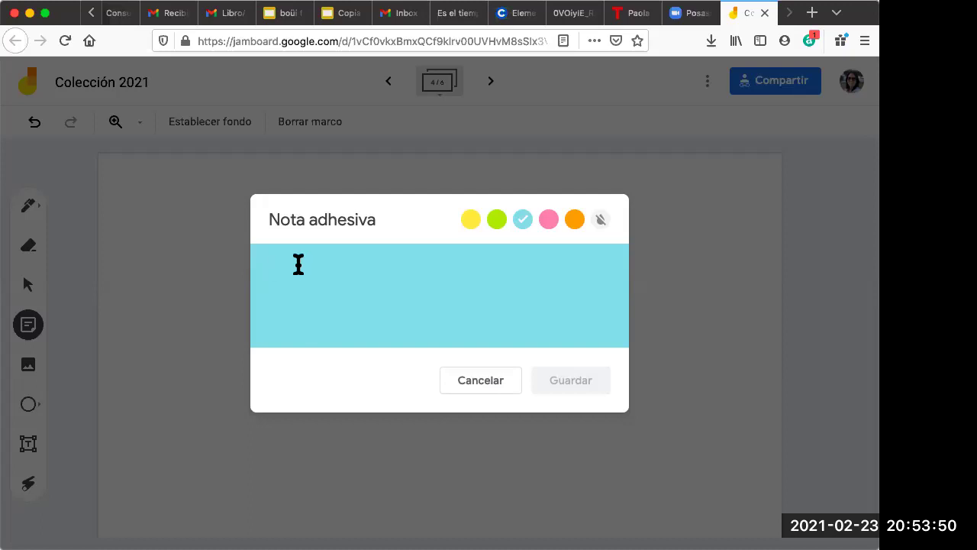
{"action": "type", "text": "Madr"}
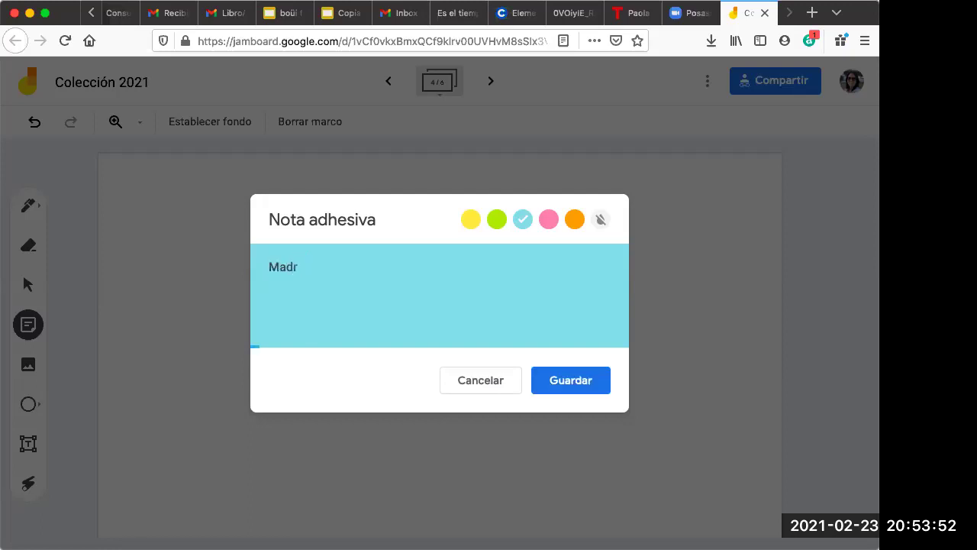
{"action": "type", "text": "uga al gimn"}
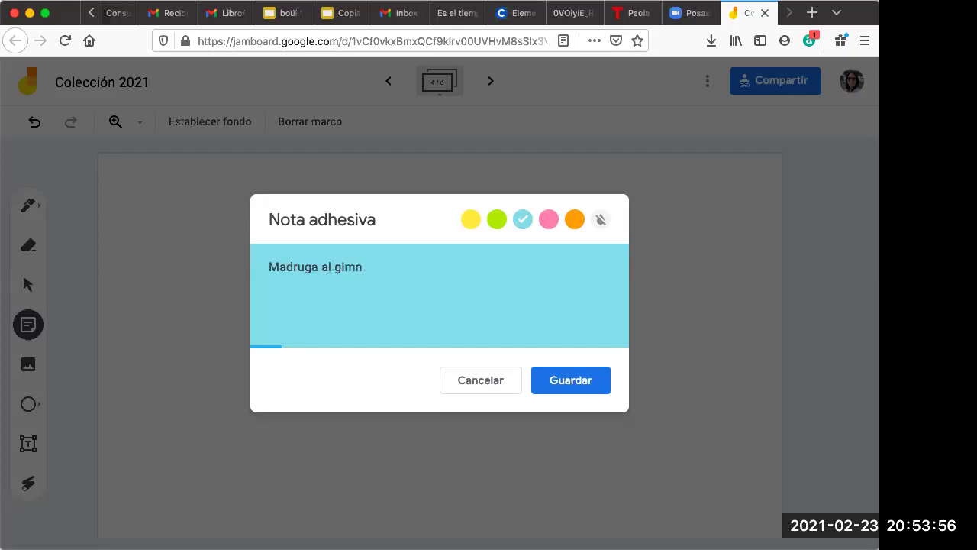
{"action": "type", "text": "asio y luego"}
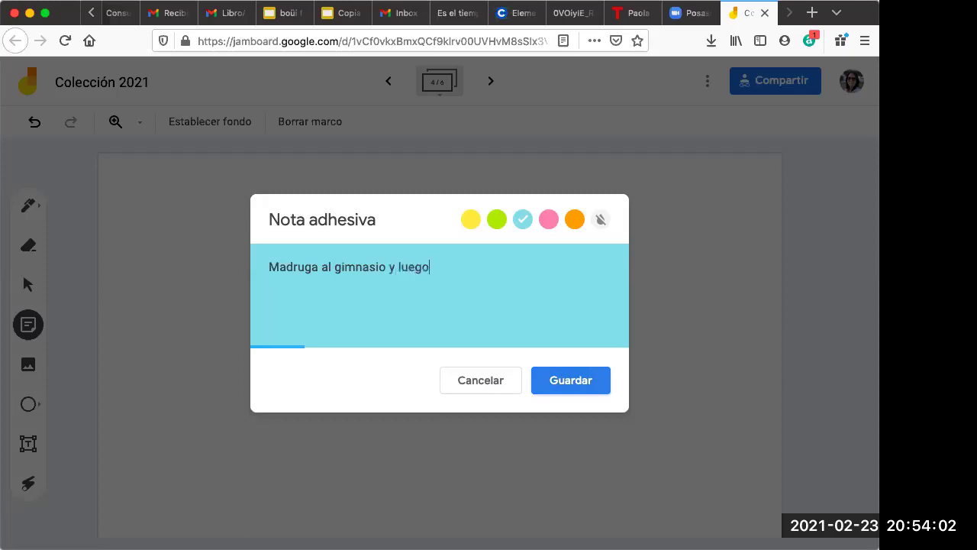
{"action": "type", "text": " se va a la o"}
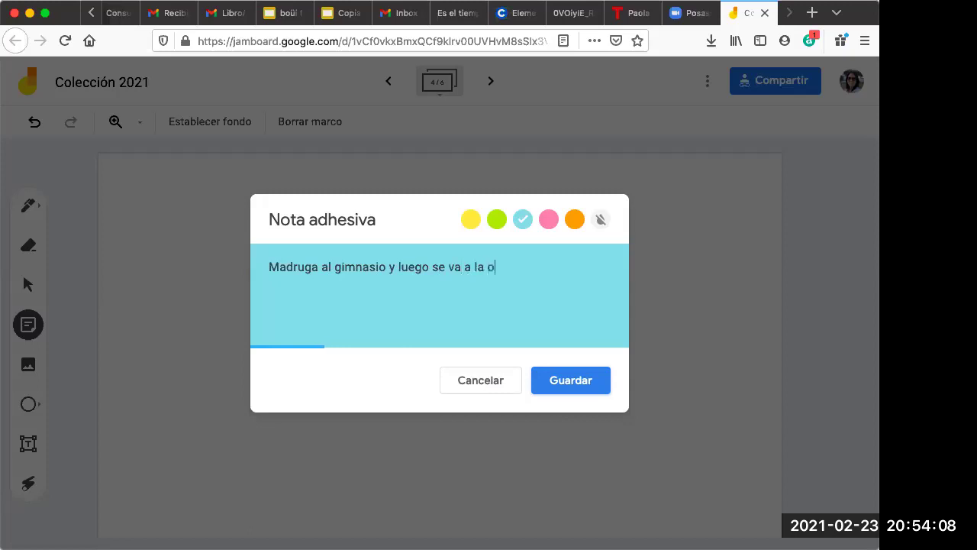
{"action": "type", "text": "ficina"}
{"action": "left_click", "coordinate": [577, 380]}
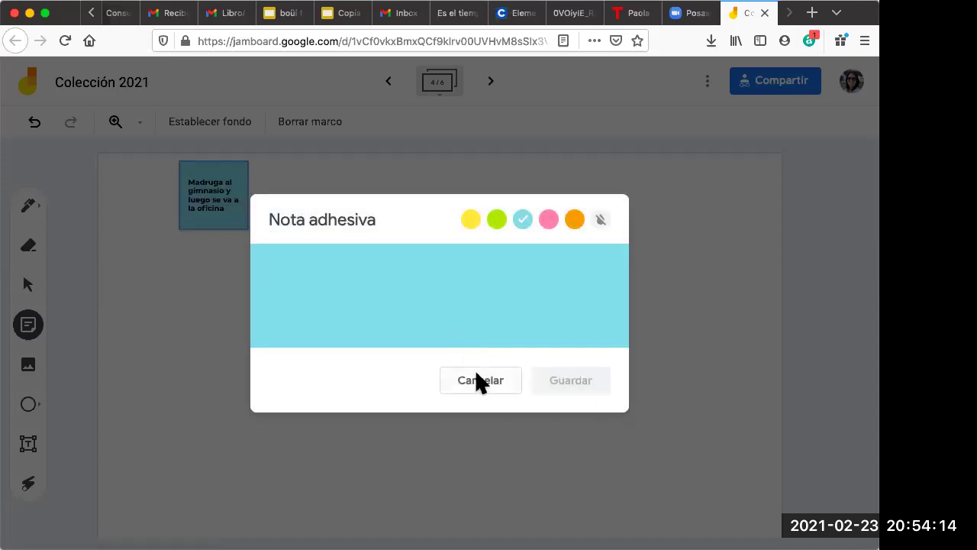
- Add a blue sticky note reading "Es individualista y narcicista" and place it below the "Madruga al gimnasio" note
{"action": "type", "text": "Es individual"}
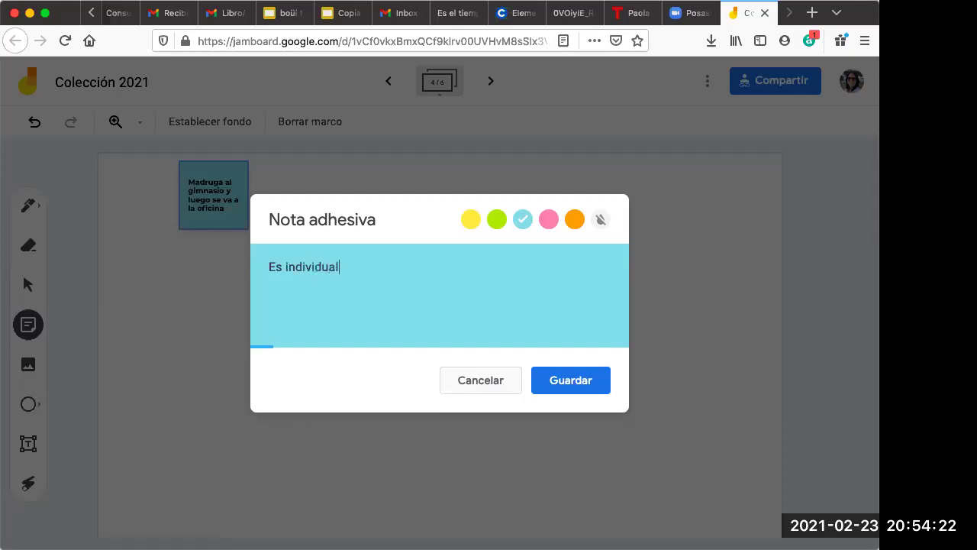
{"action": "type", "text": "ista y narcic"}
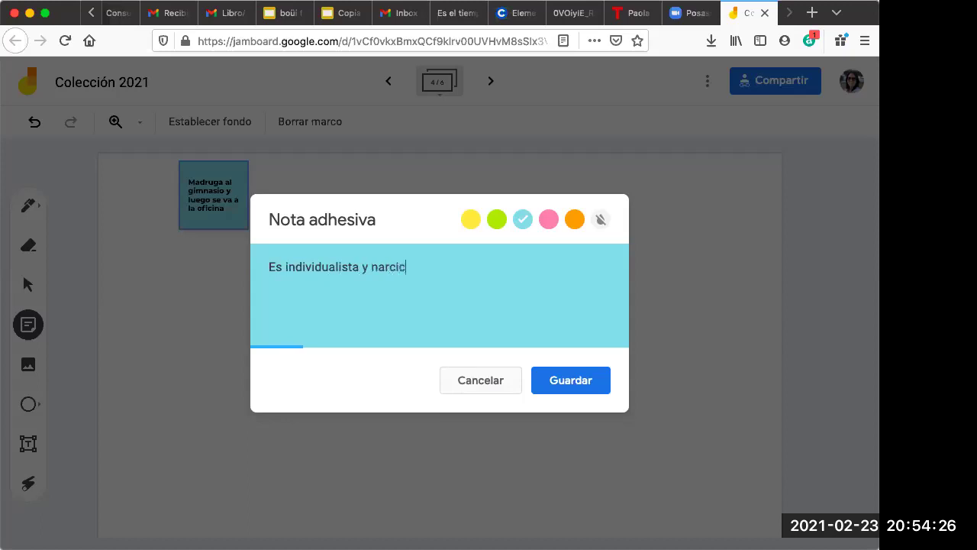
{"action": "type", "text": "ista"}
{"action": "left_click", "coordinate": [586, 368]}
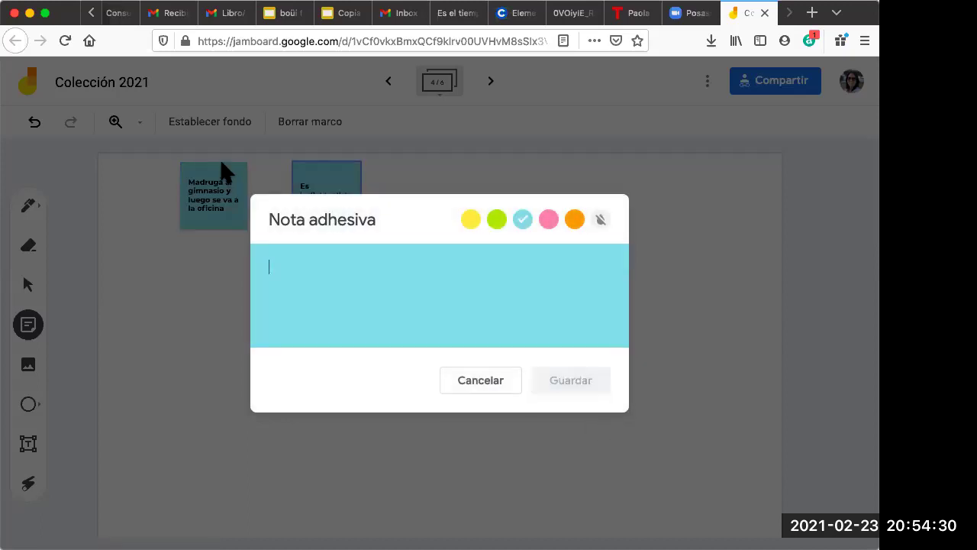
{"action": "left_click", "coordinate": [491, 378]}
{"action": "left_click", "coordinate": [340, 198]}
{"action": "left_click_drag", "start_coordinate": [339, 198], "coordinate": [241, 316]}
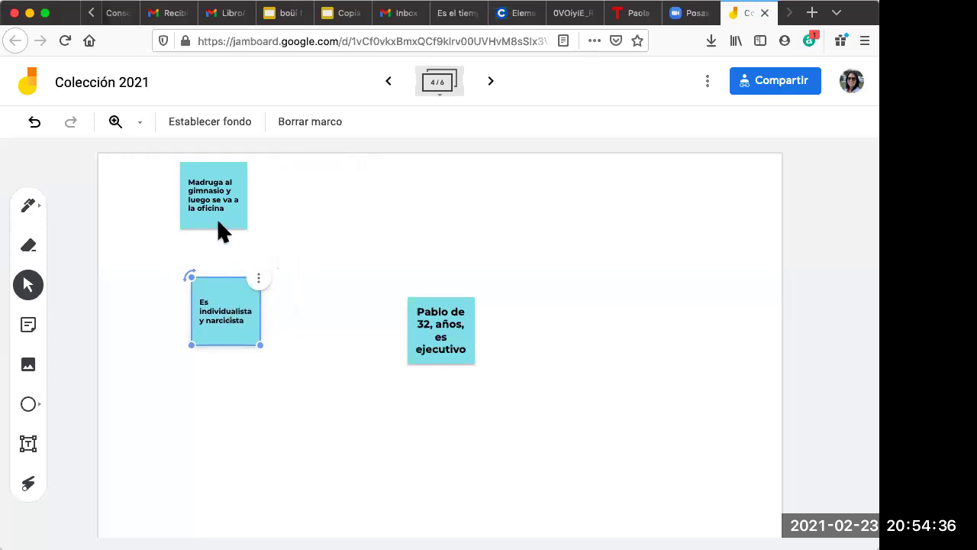
- Move the "Madruga al gimnasio" note slightly down and right, closer above the "Es individualista y narcicista" note
{"action": "left_click_drag", "start_coordinate": [221, 208], "coordinate": [236, 234]}
{"action": "left_click", "coordinate": [205, 104]}
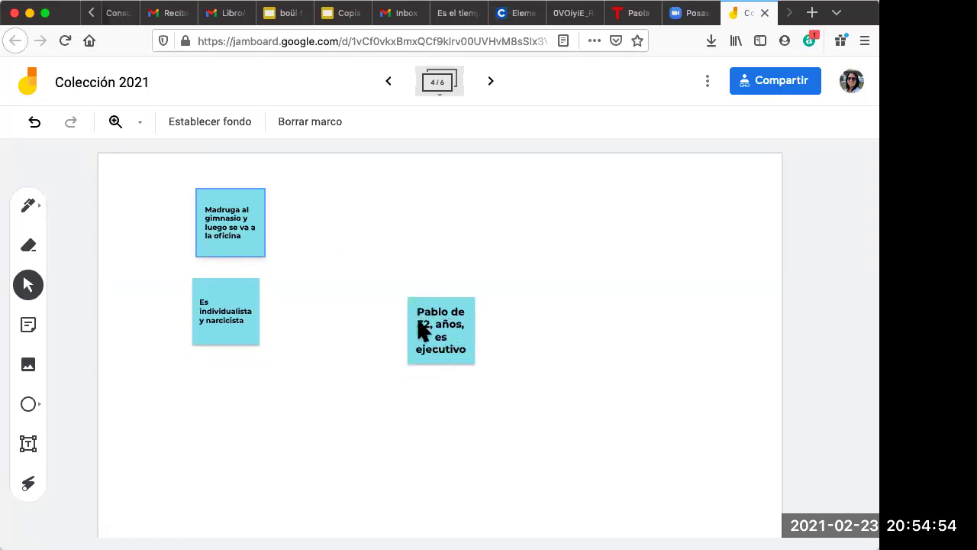
{"action": "left_click", "coordinate": [219, 215]}
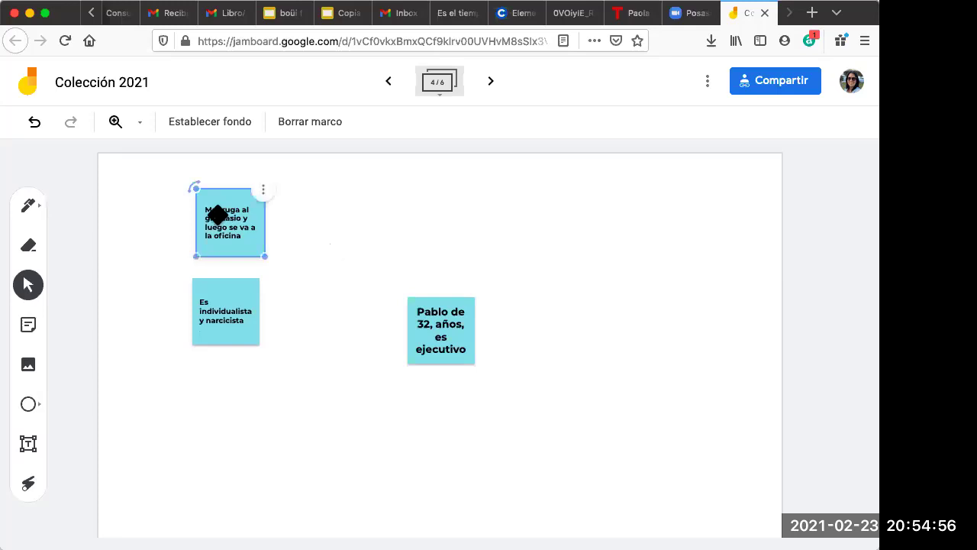
{"action": "left_click", "coordinate": [278, 232]}
{"action": "left_click", "coordinate": [240, 220]}
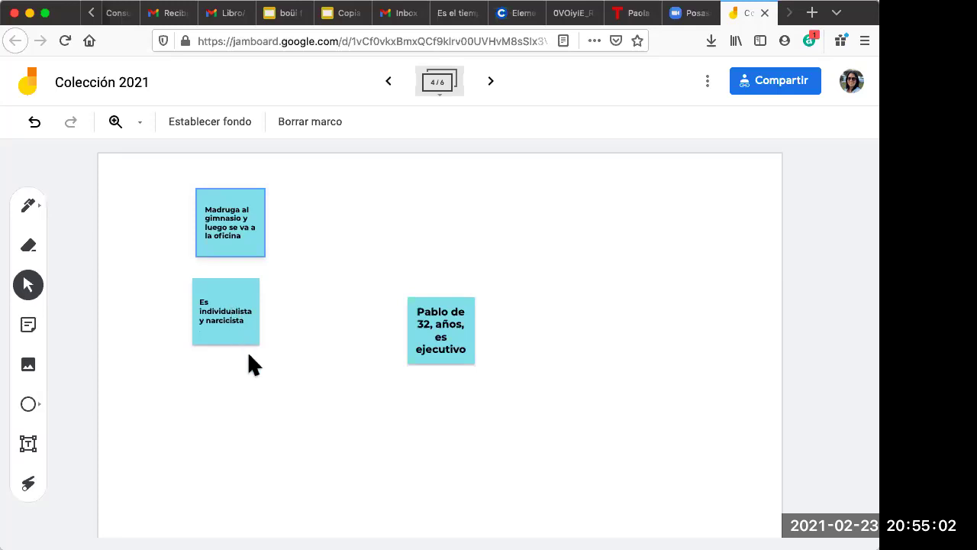
{"action": "left_click", "coordinate": [240, 210]}
{"action": "left_click", "coordinate": [343, 307]}
{"action": "left_click", "coordinate": [241, 221]}
{"action": "left_click", "coordinate": [342, 197]}
{"action": "left_click", "coordinate": [222, 248]}
{"action": "left_click", "coordinate": [324, 294]}
- Add a blue sticky note reading "Almuerza con los amigos" and place it directly below the "Es individualista y narcicista" note
{"action": "left_click", "coordinate": [32, 326]}
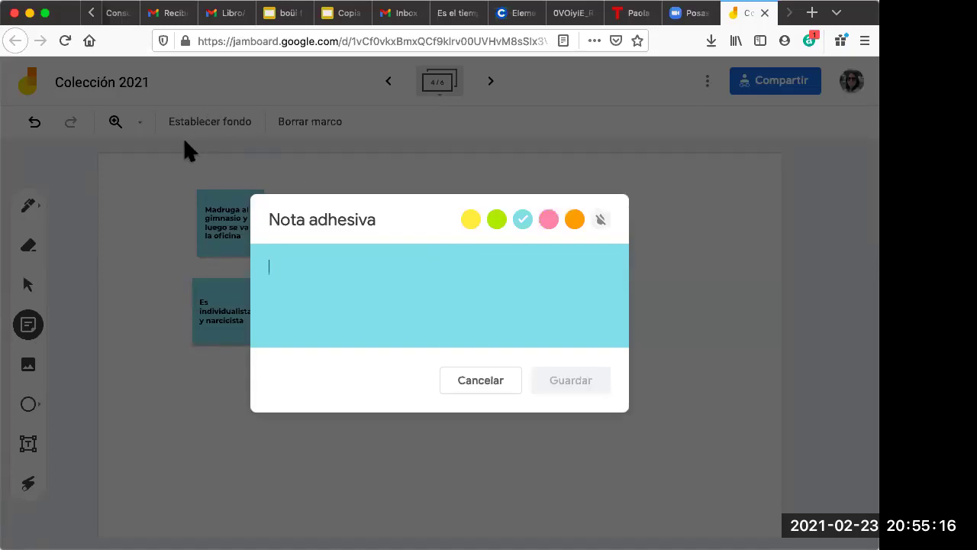
{"action": "type", "text": "Almuerza con"}
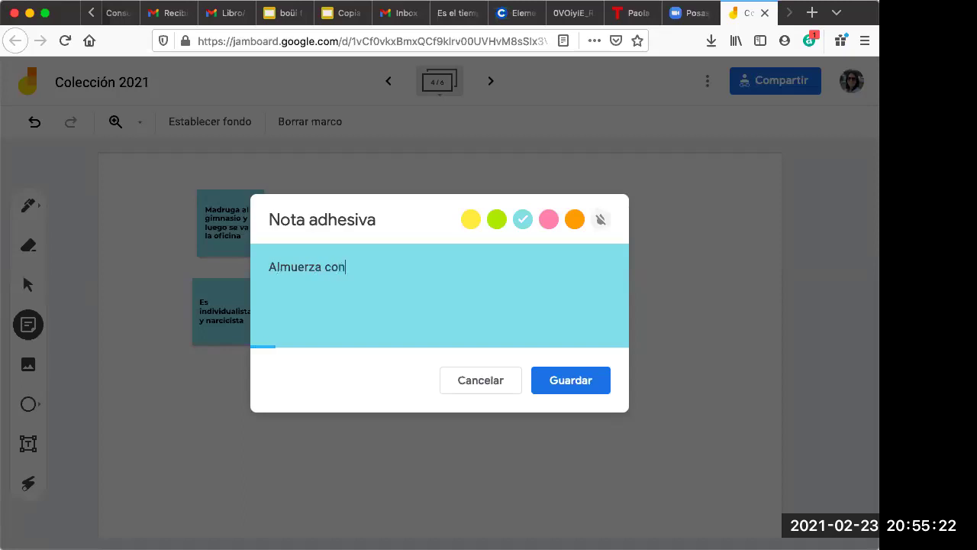
{"action": "type", "text": " los amigos"}
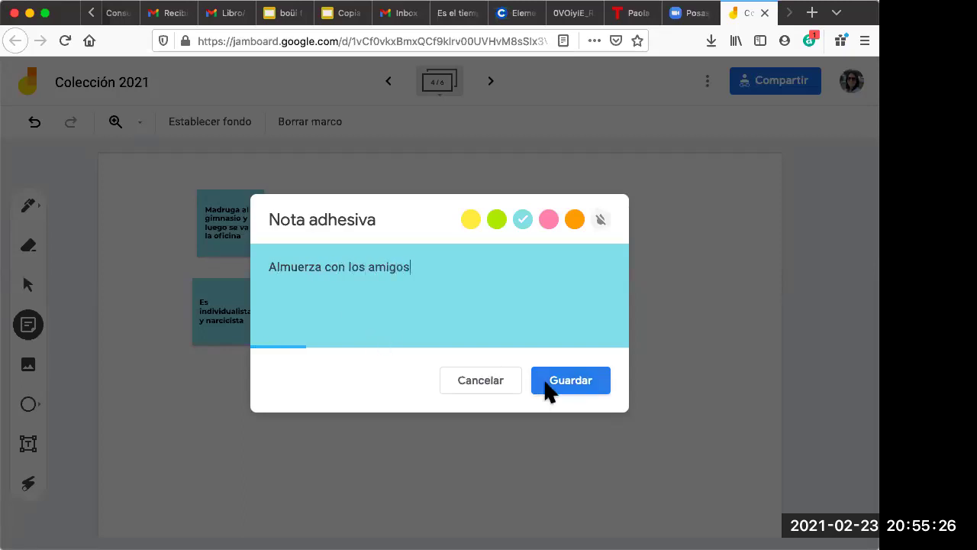
{"action": "left_click", "coordinate": [571, 391]}
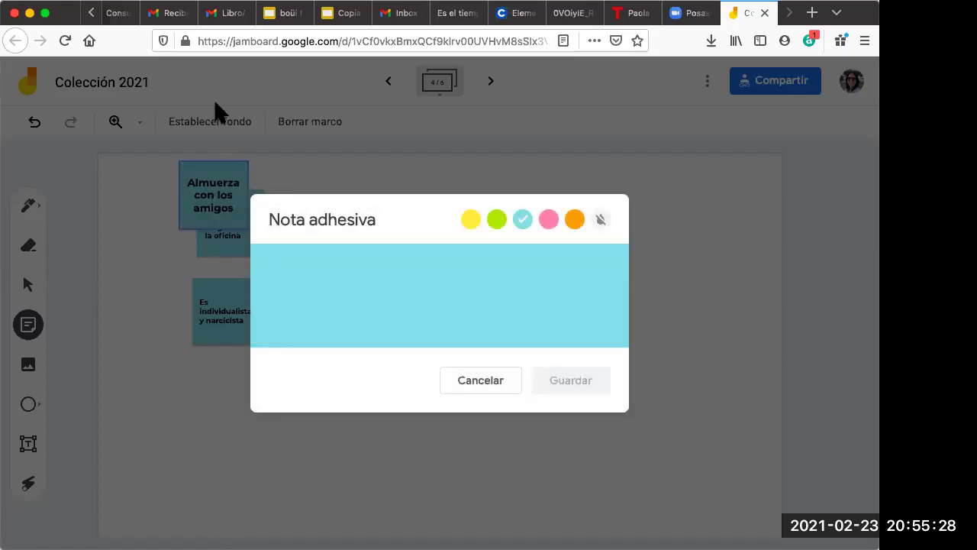
{"action": "left_click", "coordinate": [482, 375]}
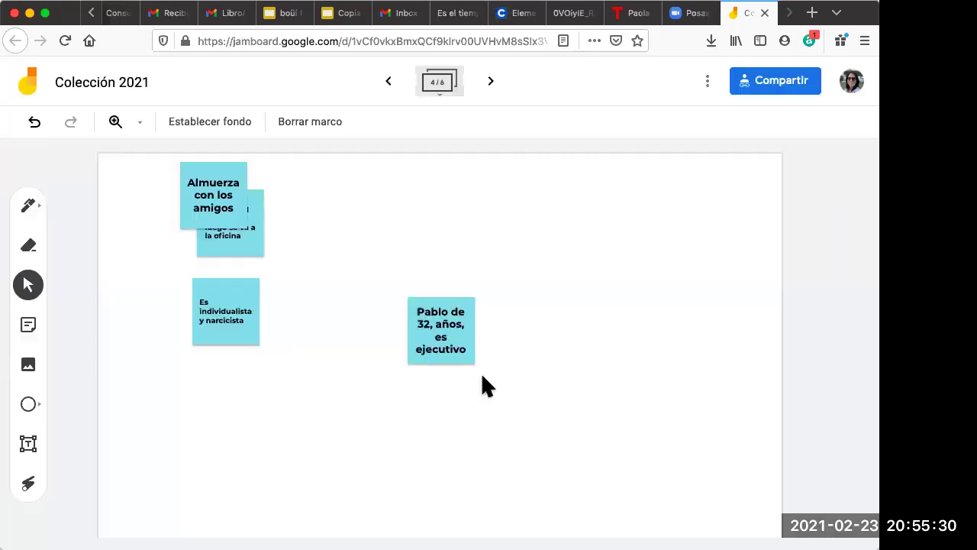
{"action": "left_click_drag", "start_coordinate": [233, 190], "coordinate": [241, 378]}
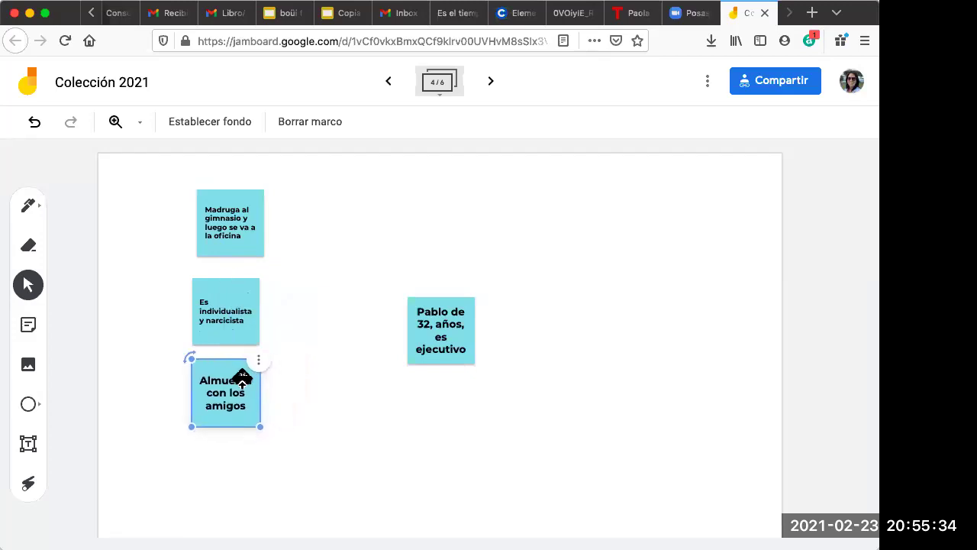